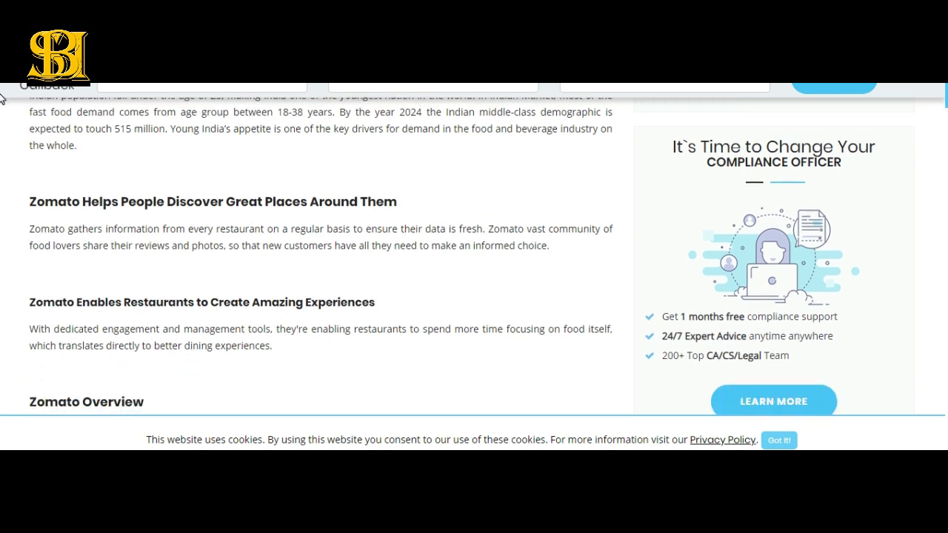
Read the article's sections on Zomato partner eligibility criteria and the restaurant registration process
{"action": "scroll", "coordinate": [3, 109], "scroll_direction": "down", "scroll_amount": 3}
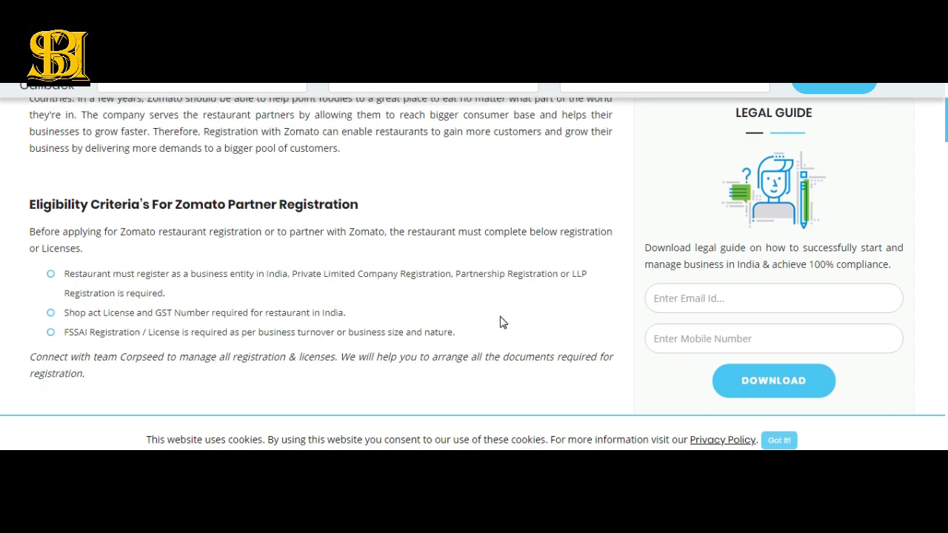
{"action": "scroll", "coordinate": [499, 322], "scroll_direction": "down", "scroll_amount": 3}
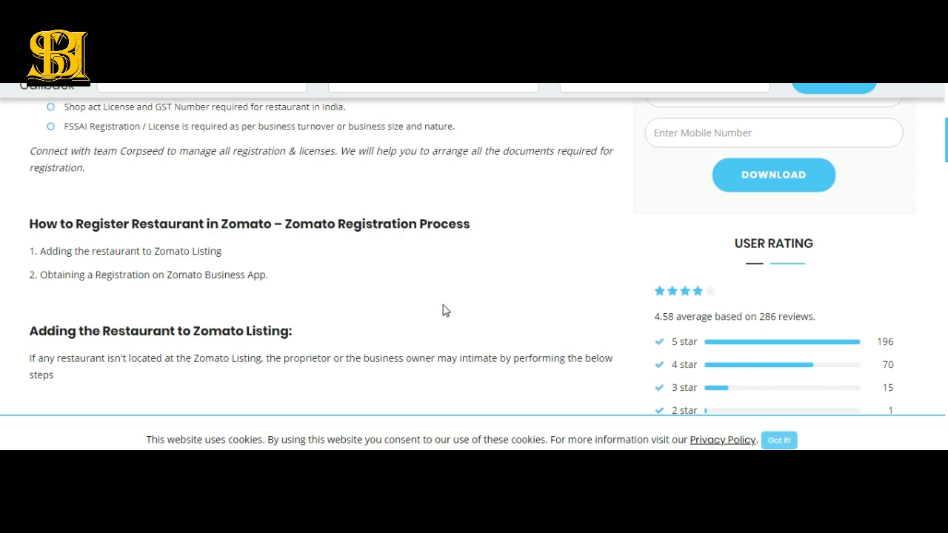
{"action": "scroll", "coordinate": [445, 310], "scroll_direction": "down", "scroll_amount": 2}
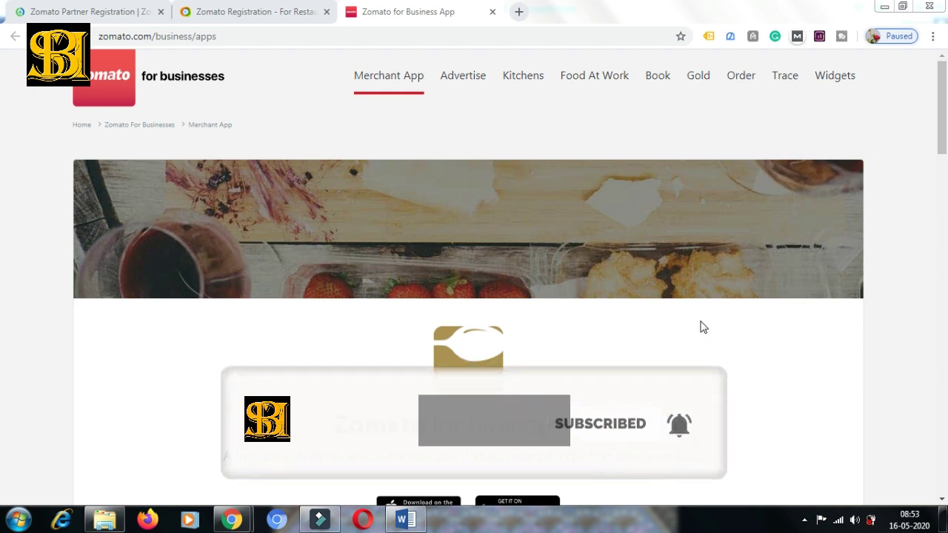
Open the Google Play listing of the Zomato for Business app and try to install the app
{"action": "left_click_drag", "start_coordinate": [938, 122], "coordinate": [936, 176]}
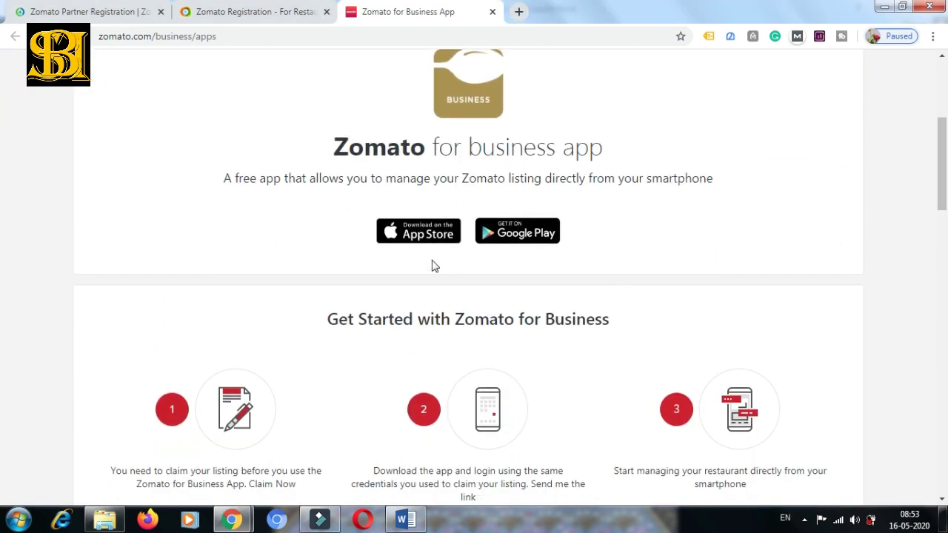
{"action": "left_click", "coordinate": [521, 236]}
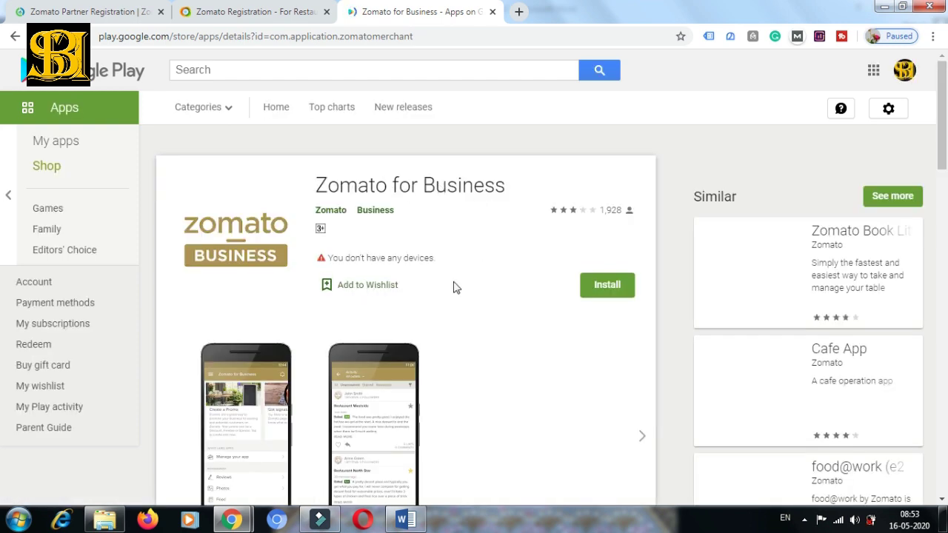
{"action": "left_click", "coordinate": [617, 295]}
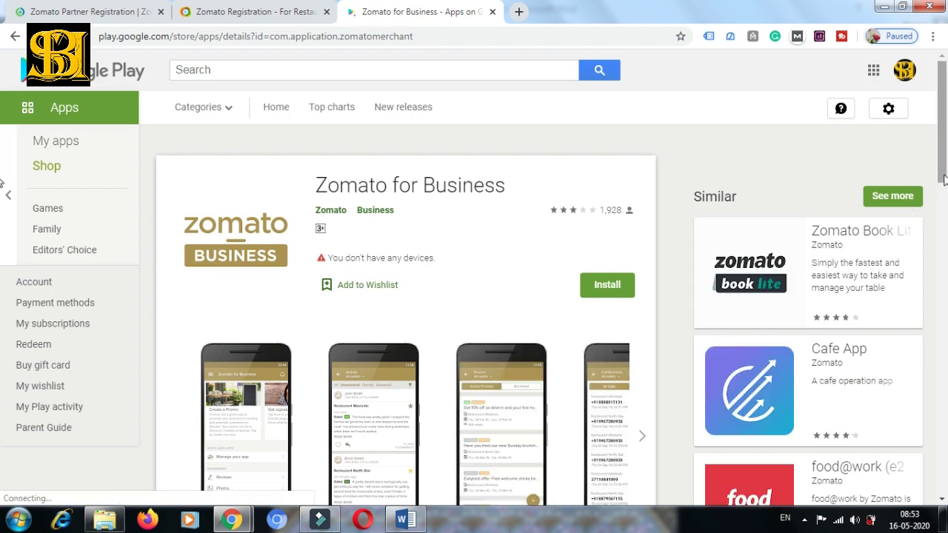
Review the Zomato for Business app's screenshots, description, ratings and user reviews
{"action": "scroll", "coordinate": [943, 174], "scroll_direction": "down", "scroll_amount": 3}
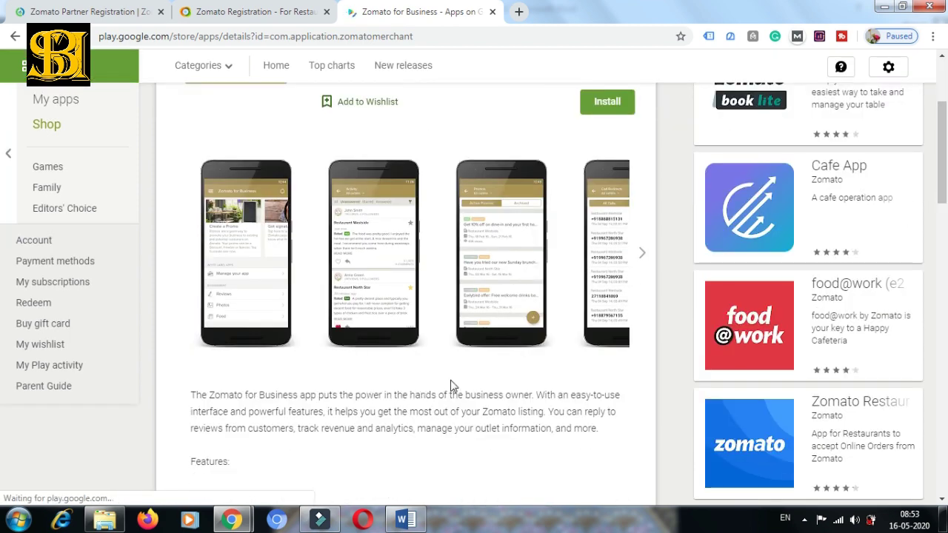
{"action": "scroll", "coordinate": [455, 377], "scroll_direction": "down", "scroll_amount": 5}
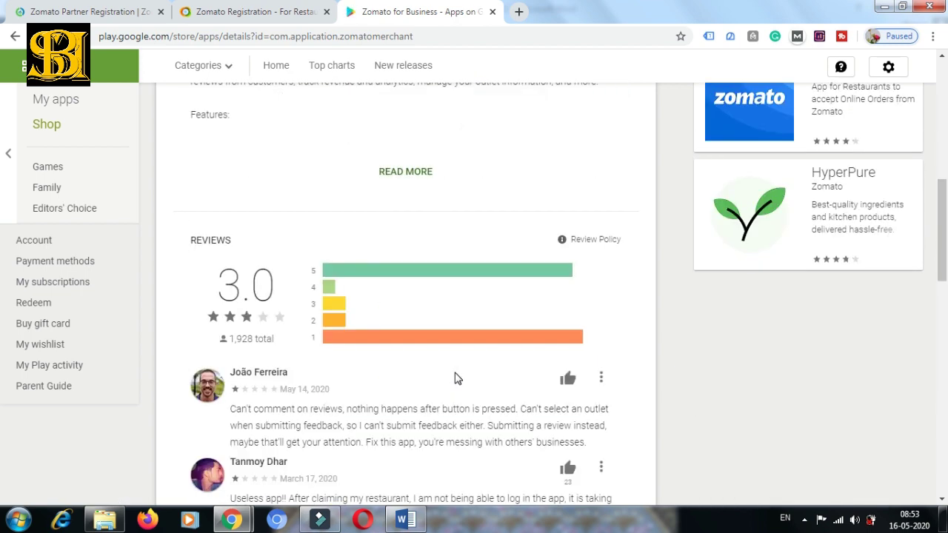
{"action": "scroll", "coordinate": [456, 379], "scroll_direction": "down", "scroll_amount": 1}
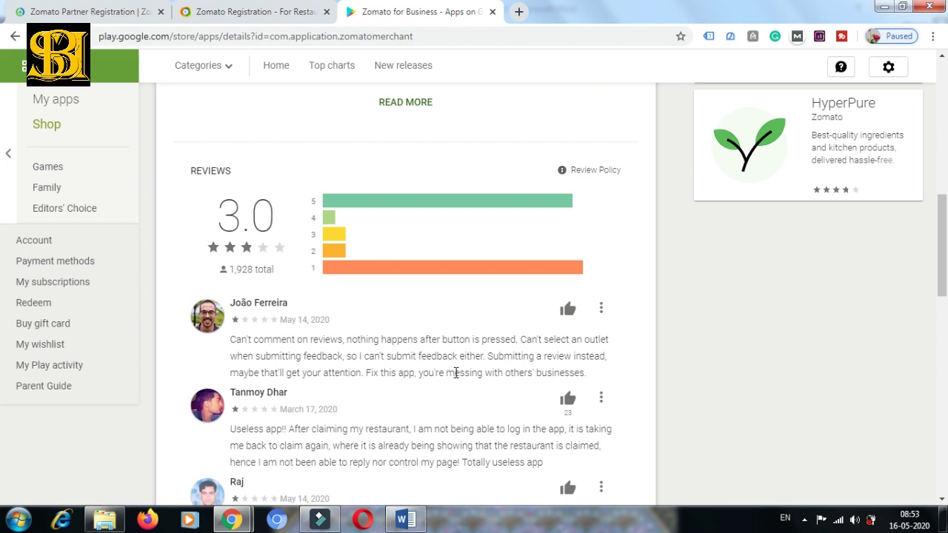
{"action": "scroll", "coordinate": [456, 373], "scroll_direction": "up", "scroll_amount": 3}
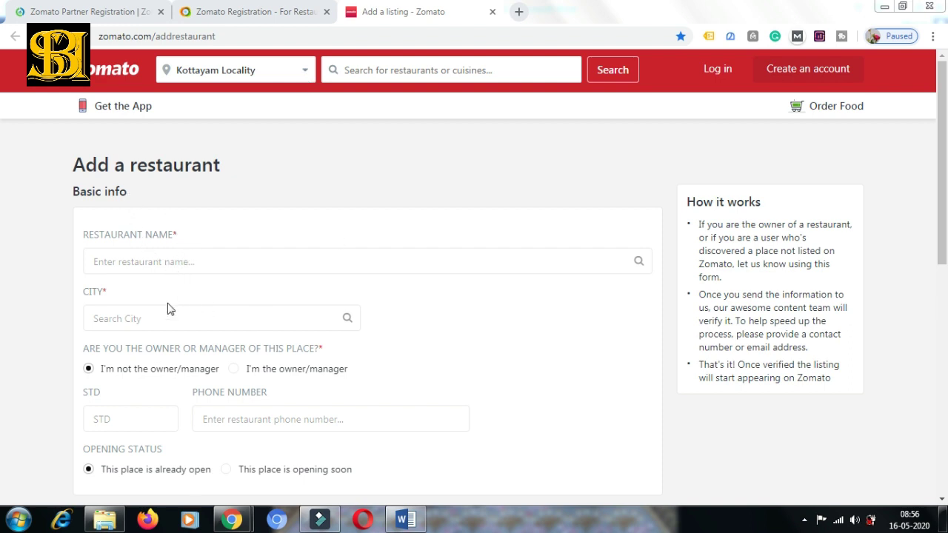
Try the "I'm the owner/manager" answer in the restaurant's basic info and return to "I'm not the owner/manager"
{"action": "left_click", "coordinate": [943, 222]}
{"action": "left_click_drag", "start_coordinate": [945, 224], "coordinate": [946, 281]}
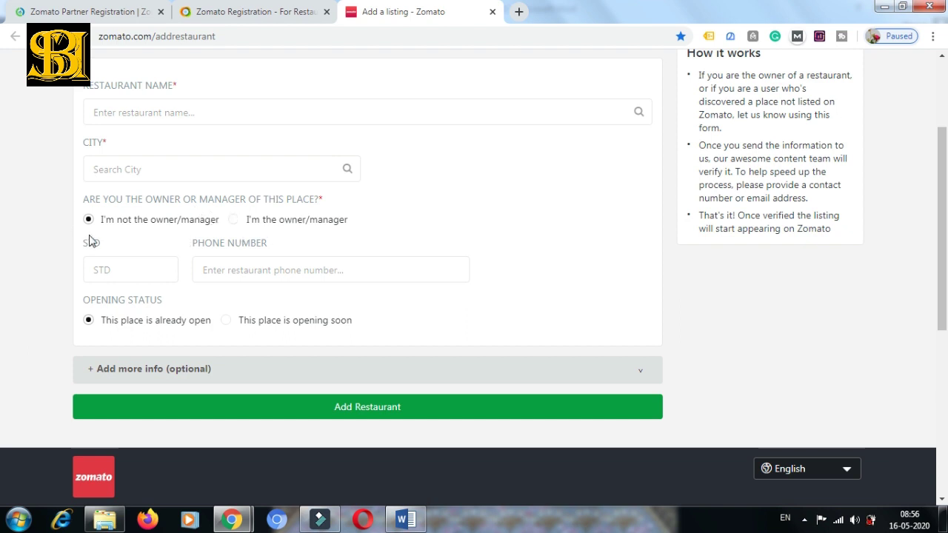
{"action": "left_click", "coordinate": [234, 221]}
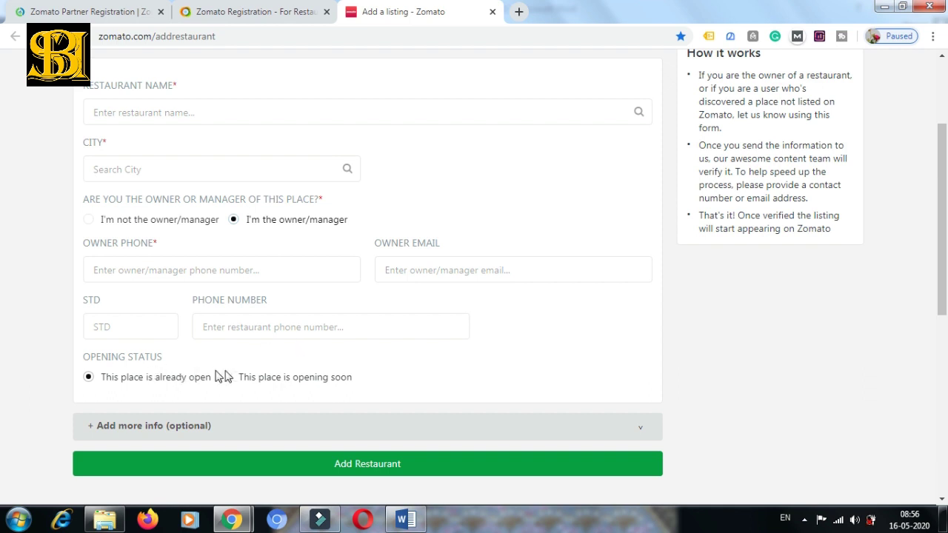
{"action": "left_click", "coordinate": [90, 220]}
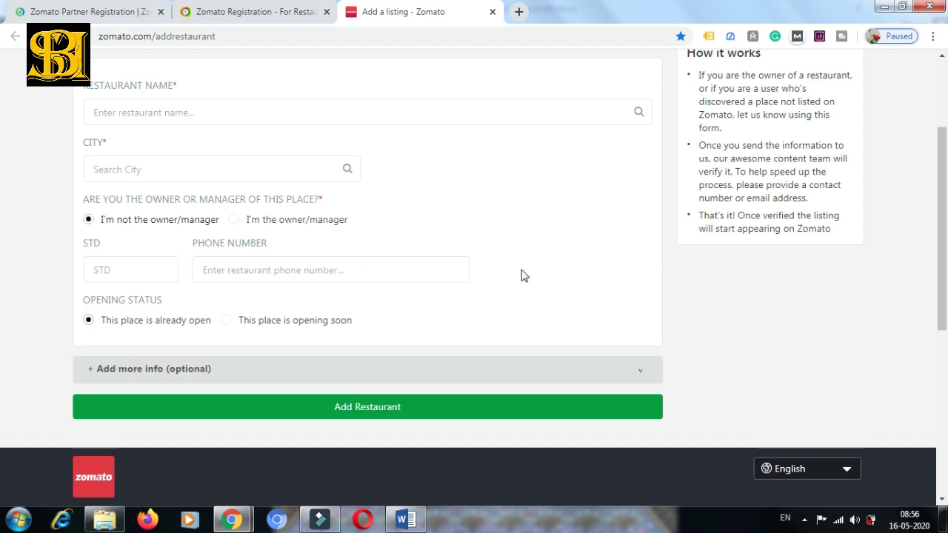
Set the opening status to "This place is opening soon" and expand the optional additional info
{"action": "scroll", "coordinate": [521, 276], "scroll_direction": "down", "scroll_amount": 1}
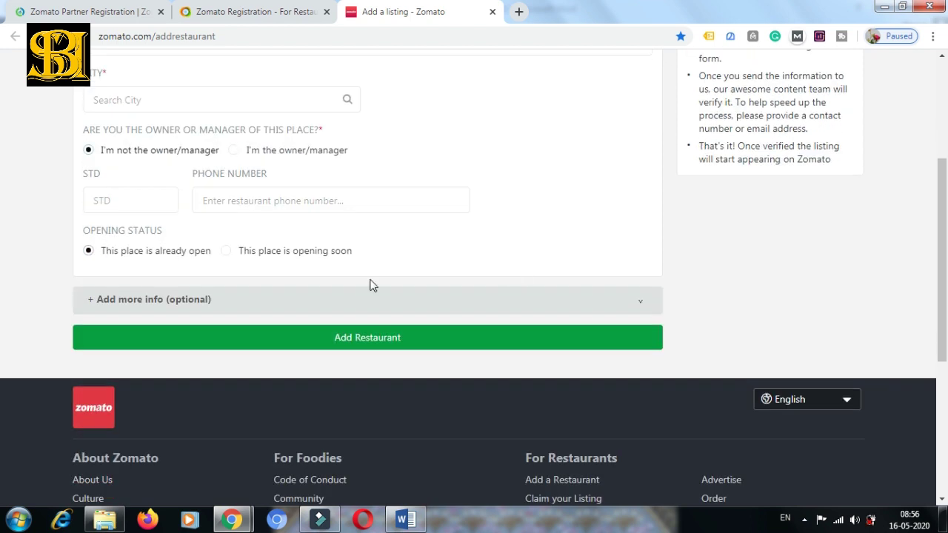
{"action": "left_click", "coordinate": [227, 253]}
{"action": "left_click", "coordinate": [169, 303]}
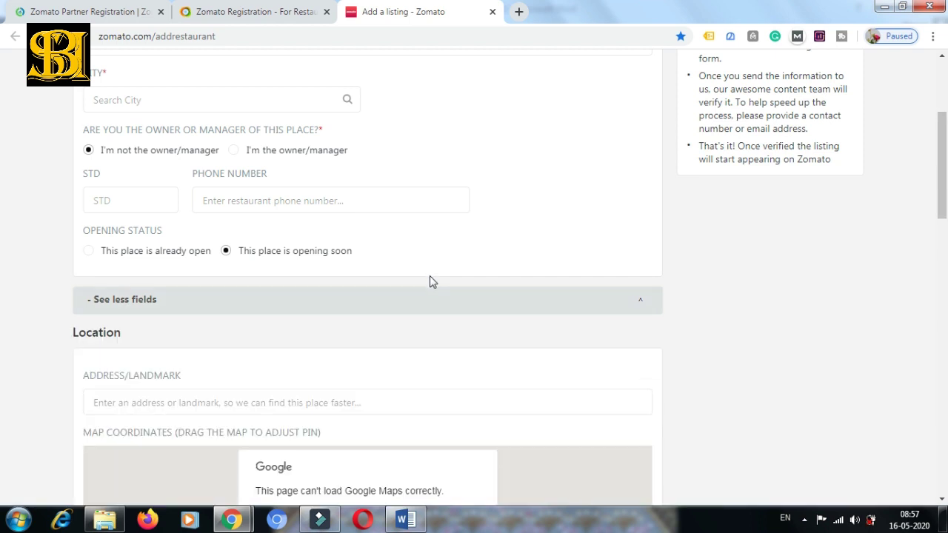
Set the restaurant's payment option to "Cards and cash" in the characteristics
{"action": "scroll", "coordinate": [428, 274], "scroll_direction": "down", "scroll_amount": 3}
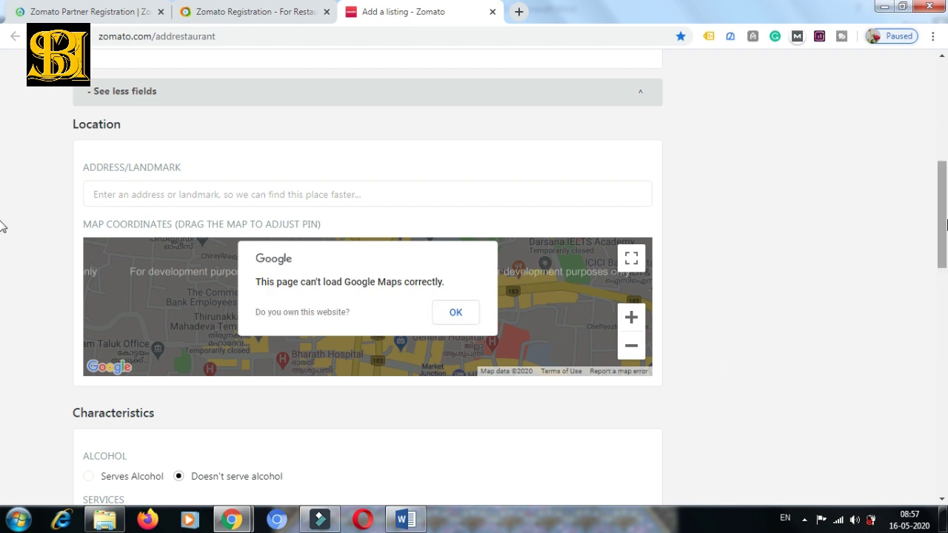
{"action": "left_click_drag", "start_coordinate": [946, 225], "coordinate": [945, 291]}
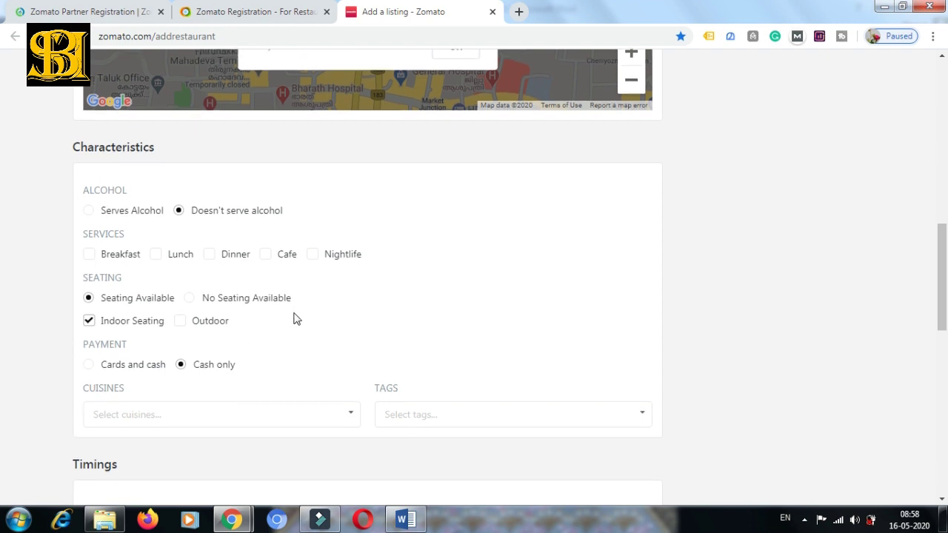
{"action": "scroll", "coordinate": [296, 318], "scroll_direction": "down", "scroll_amount": 2}
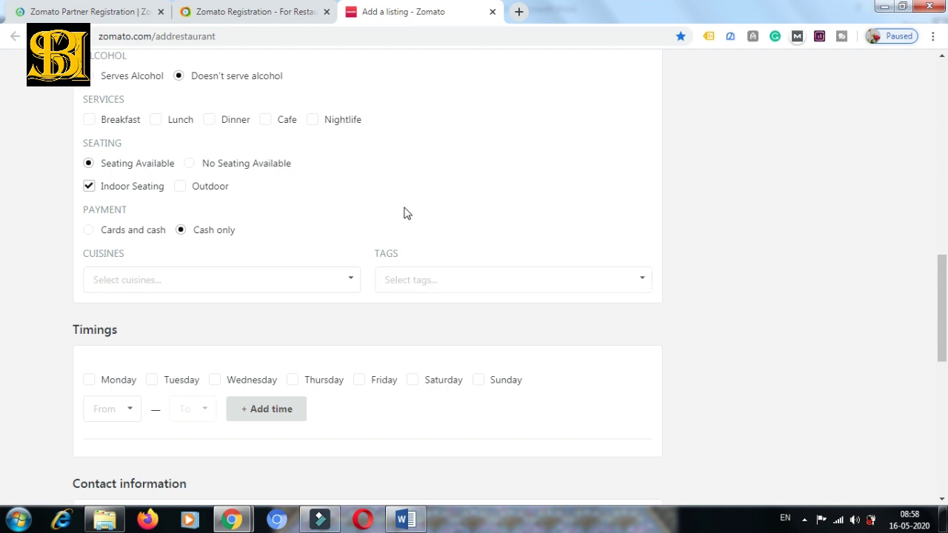
{"action": "left_click", "coordinate": [104, 237]}
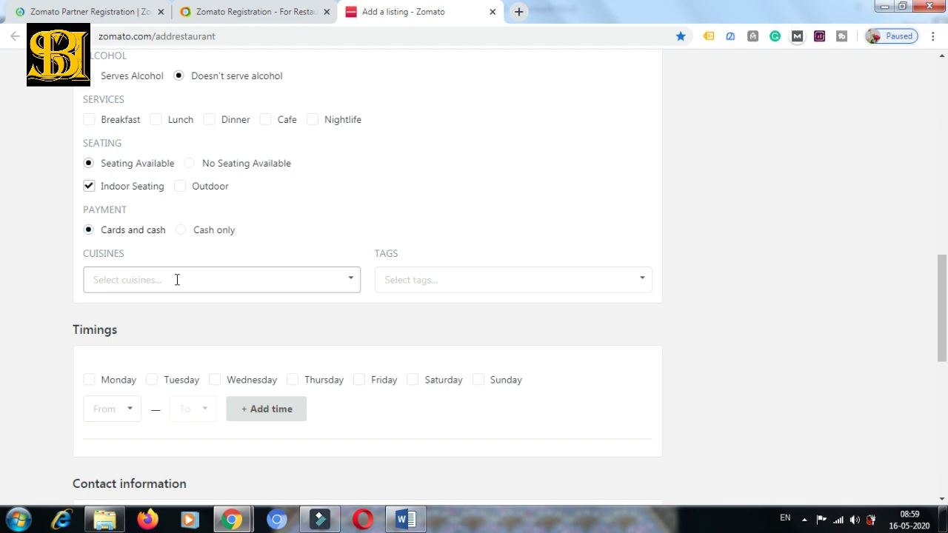
Add Kerala to the restaurant's cuisines
{"action": "left_click", "coordinate": [351, 280]}
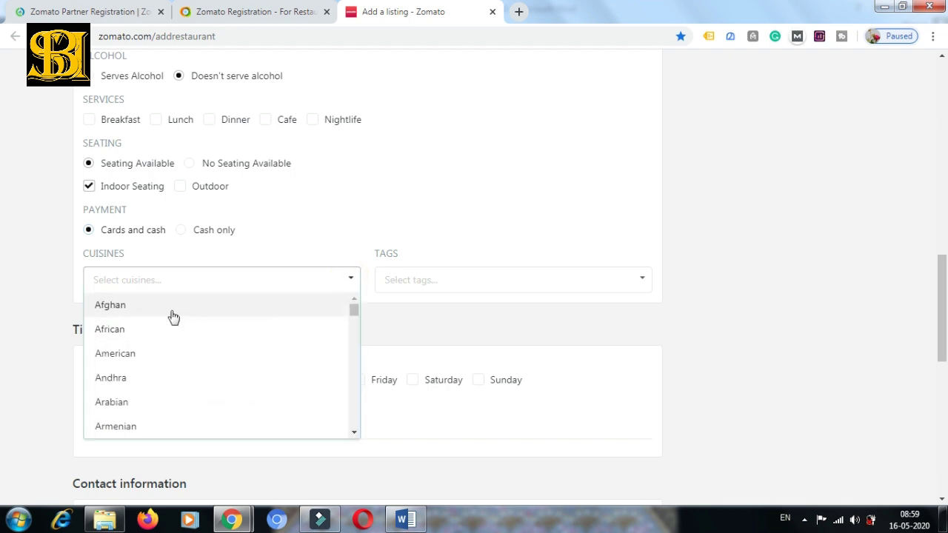
{"action": "scroll", "coordinate": [173, 320], "scroll_direction": "down", "scroll_amount": 4}
{"action": "scroll", "coordinate": [177, 328], "scroll_direction": "down", "scroll_amount": 10}
{"action": "scroll", "coordinate": [177, 328], "scroll_direction": "down", "scroll_amount": 8}
{"action": "scroll", "coordinate": [177, 328], "scroll_direction": "down", "scroll_amount": 3}
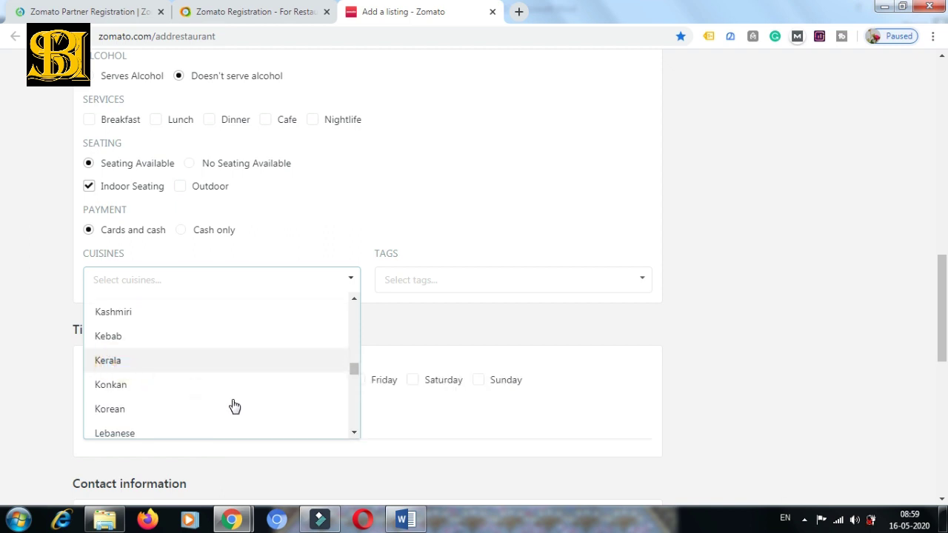
{"action": "key", "text": "Return"}
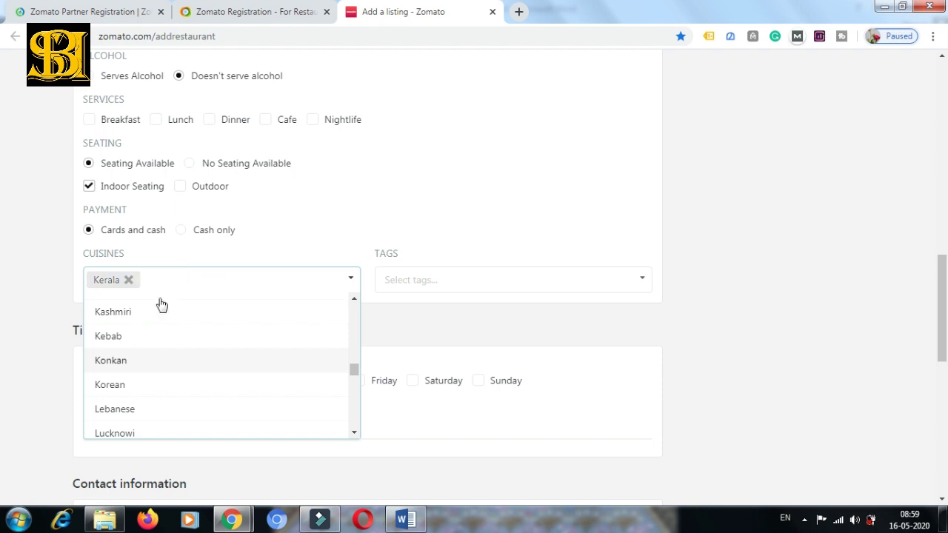
{"action": "left_click", "coordinate": [21, 355]}
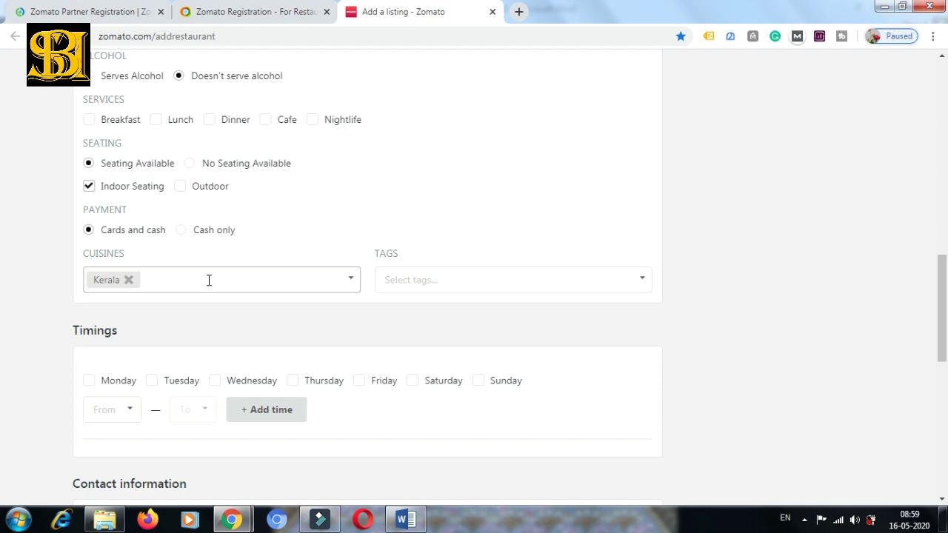
View the available restaurant tags without choosing any, and continue to the timings section
{"action": "left_click", "coordinate": [430, 279]}
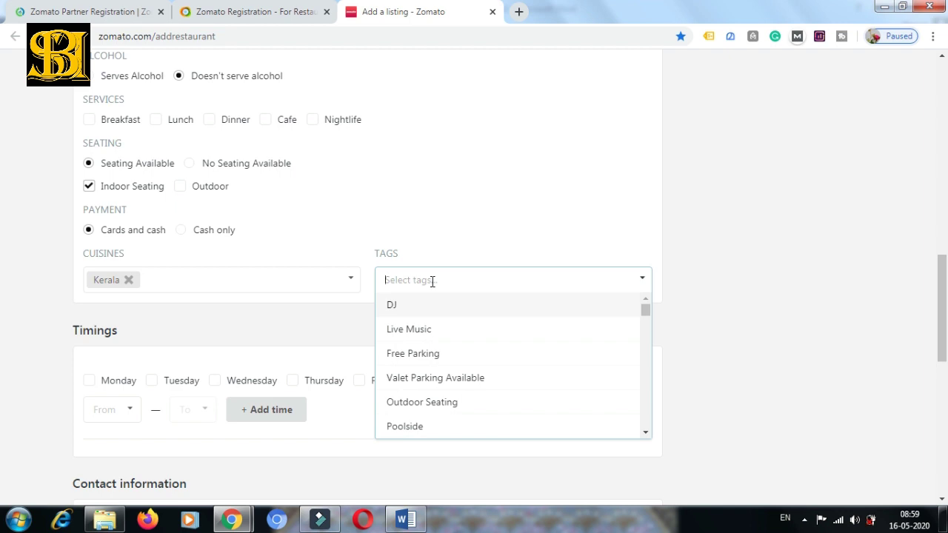
{"action": "left_click", "coordinate": [12, 314]}
{"action": "scroll", "coordinate": [12, 314], "scroll_direction": "down", "scroll_amount": 1}
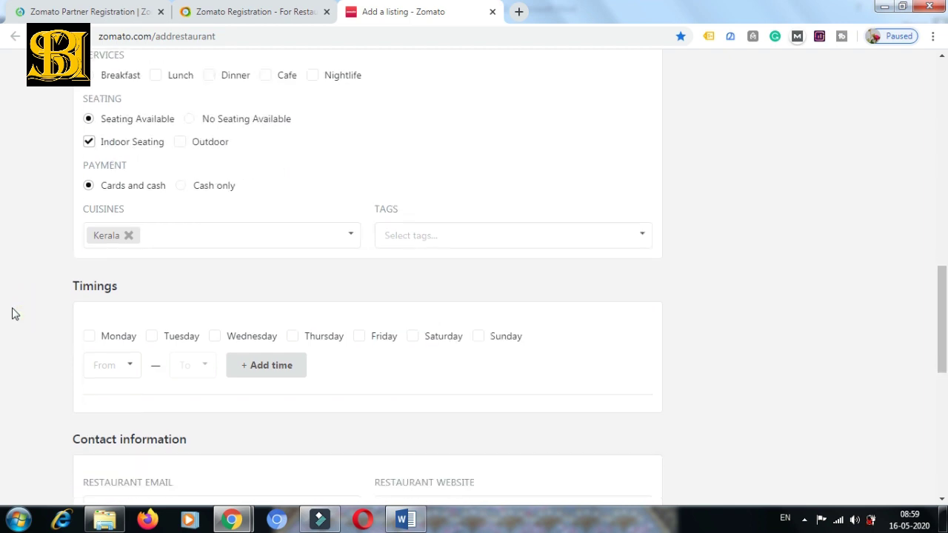
{"action": "scroll", "coordinate": [12, 314], "scroll_direction": "down", "scroll_amount": 1}
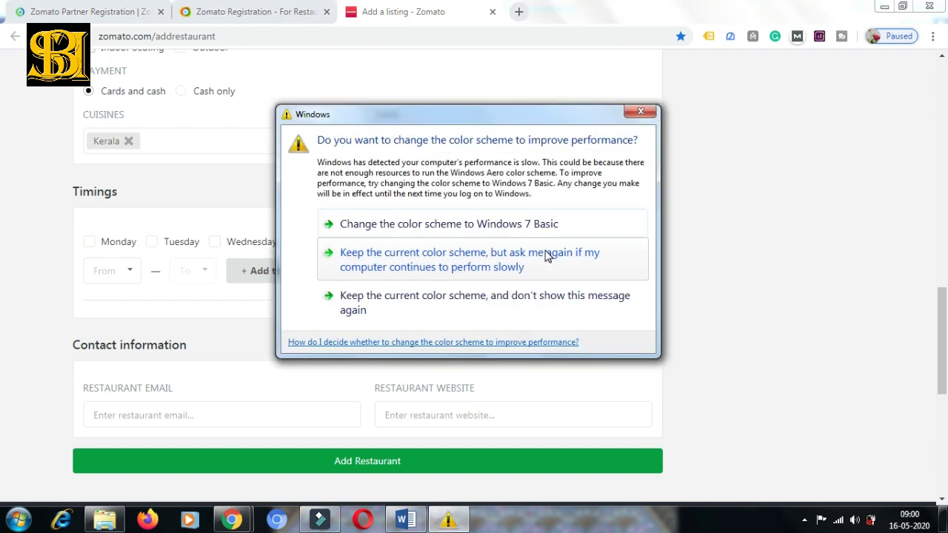
Dismiss the Windows performance prompt by keeping the current color scheme, and view the opening time choices without setting any
{"action": "left_click", "coordinate": [546, 252]}
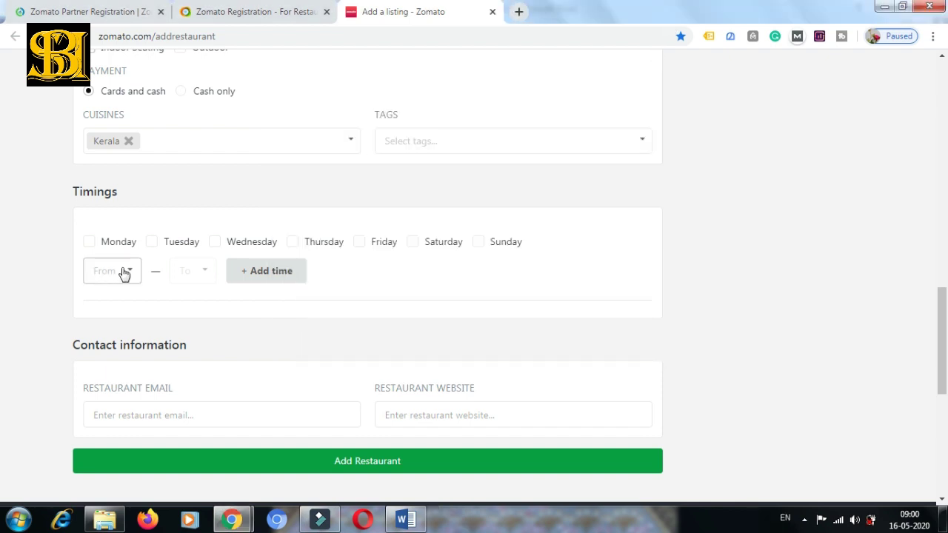
{"action": "left_click", "coordinate": [130, 273]}
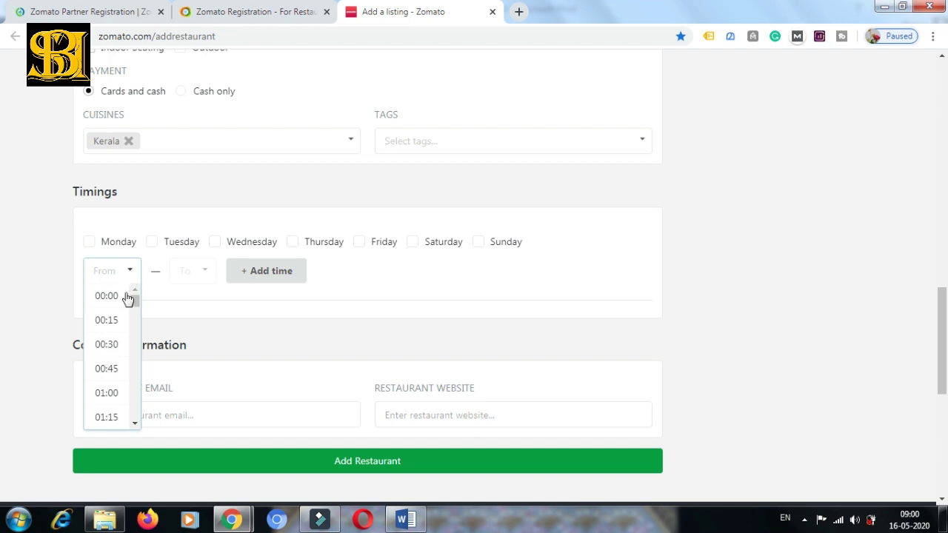
{"action": "left_click", "coordinate": [55, 297]}
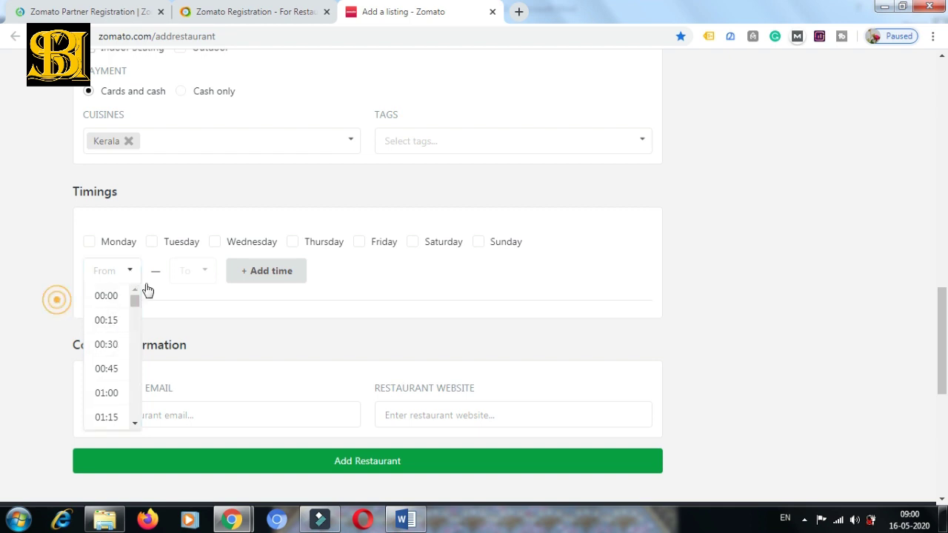
{"action": "left_click", "coordinate": [206, 271]}
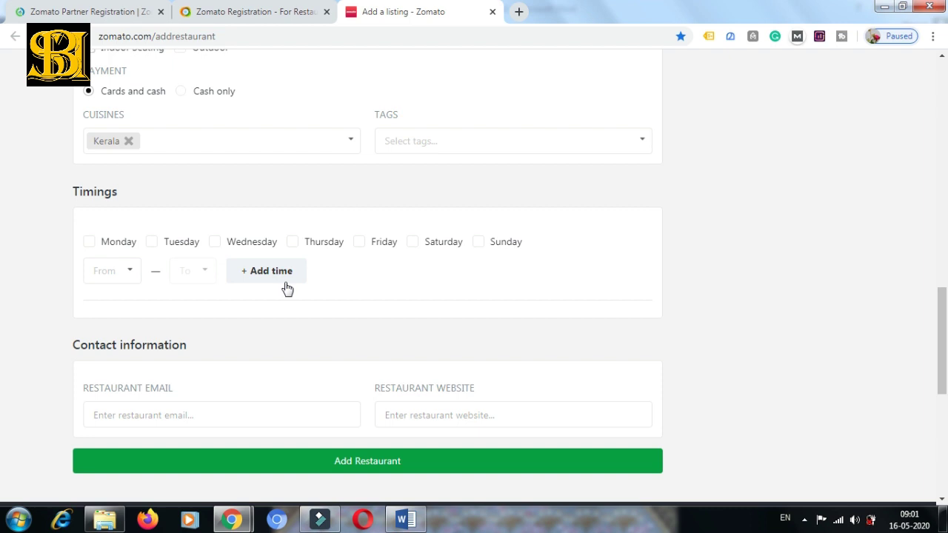
{"action": "scroll", "coordinate": [211, 299], "scroll_direction": "down", "scroll_amount": 2}
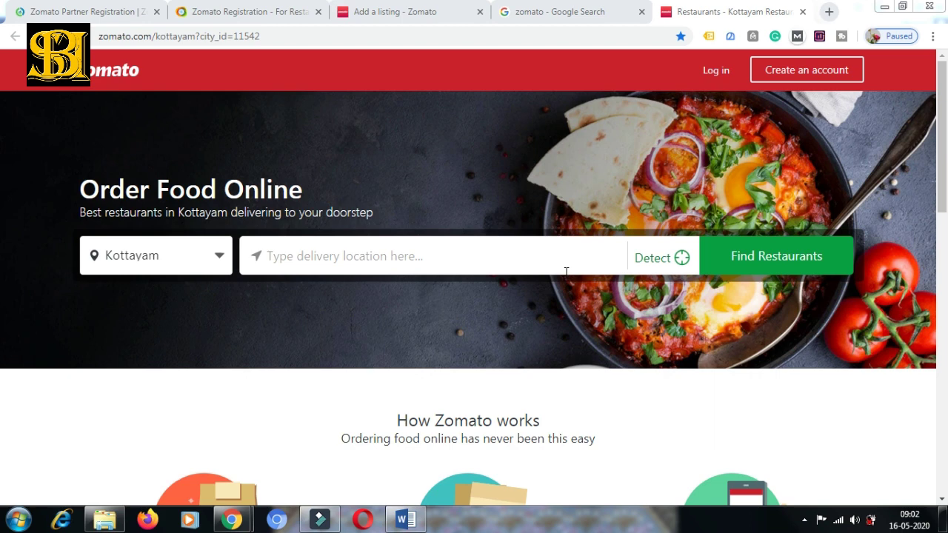
Change the city on the Zomato food ordering page to Kochi
{"action": "left_click", "coordinate": [170, 256]}
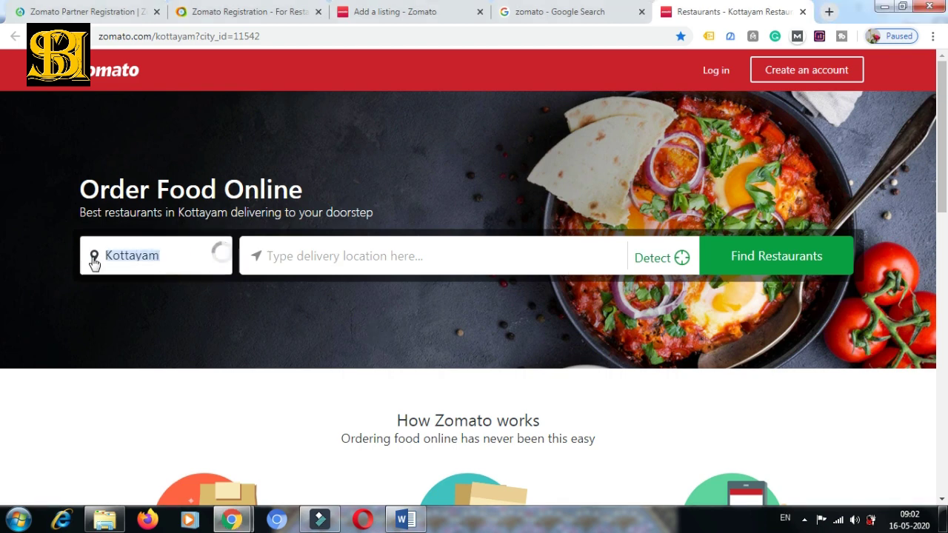
{"action": "key", "text": "BackSpace"}
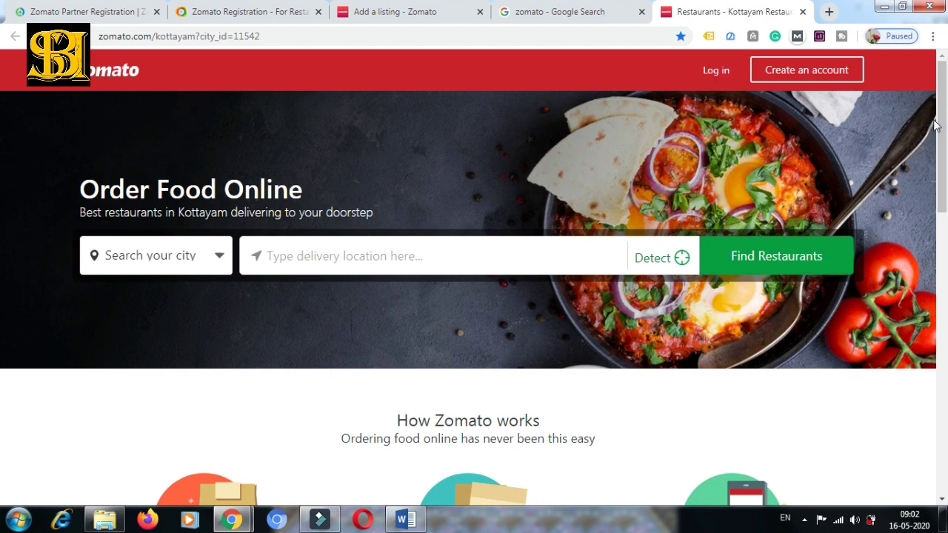
{"action": "left_click_drag", "start_coordinate": [940, 133], "coordinate": [944, 305]}
{"action": "scroll", "coordinate": [134, 214], "scroll_direction": "up", "scroll_amount": 6}
{"action": "type", "text": "kochi"}
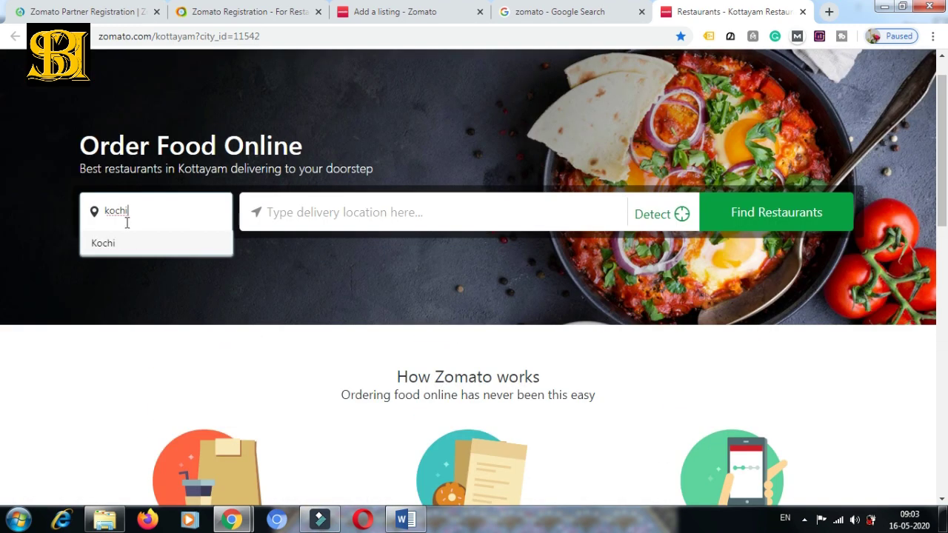
{"action": "left_click", "coordinate": [109, 251]}
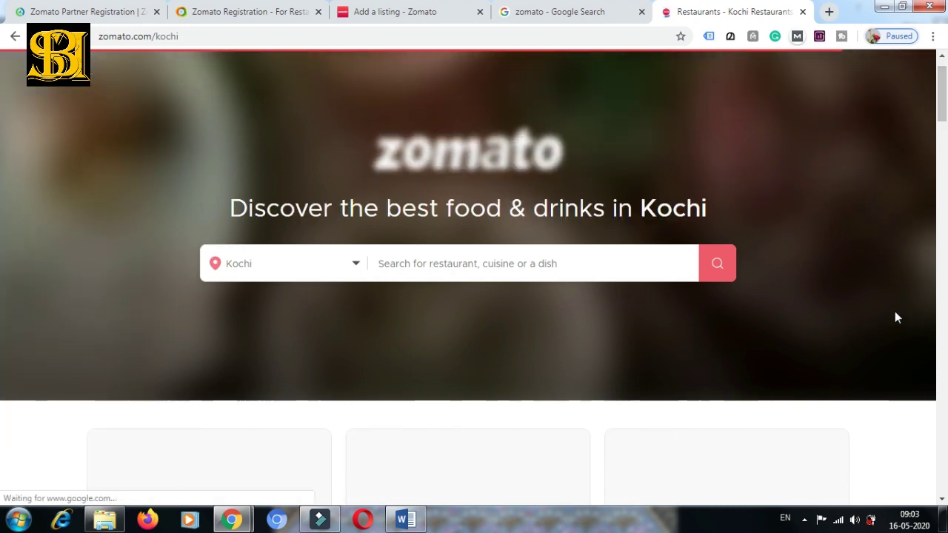
Look through the restaurant collections and the popular localities listed on the Kochi page
{"action": "scroll", "coordinate": [888, 317], "scroll_direction": "down", "scroll_amount": 5}
{"action": "scroll", "coordinate": [881, 317], "scroll_direction": "down", "scroll_amount": 4}
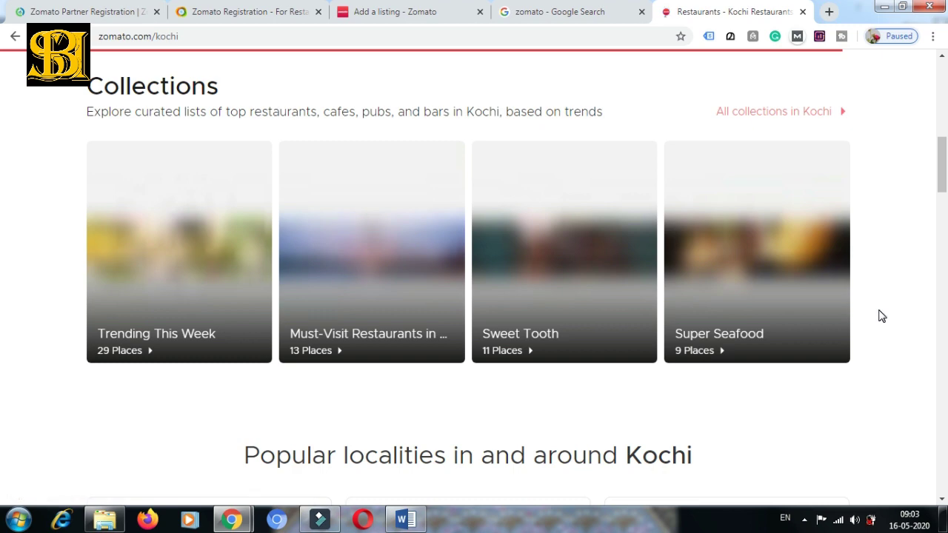
{"action": "scroll", "coordinate": [881, 316], "scroll_direction": "down", "scroll_amount": 3}
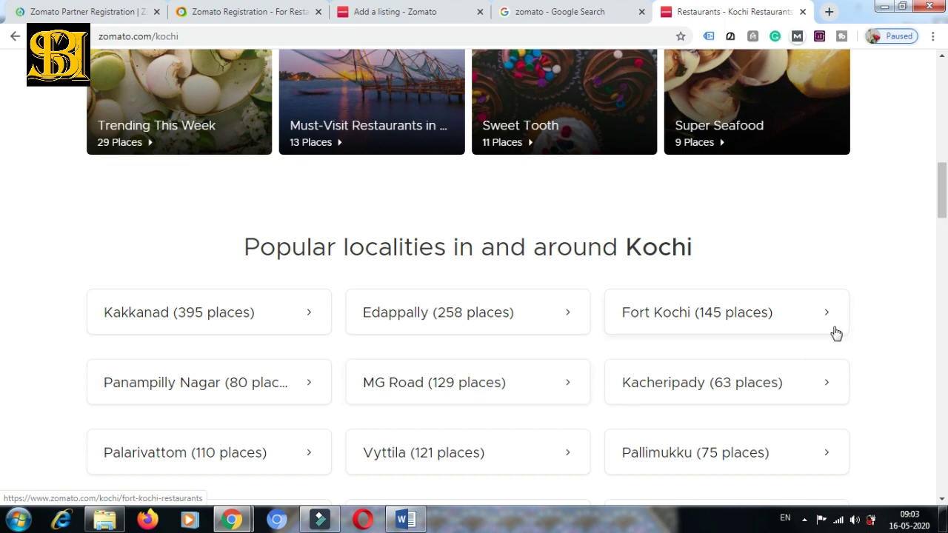
{"action": "scroll", "coordinate": [835, 334], "scroll_direction": "down", "scroll_amount": 1}
{"action": "scroll", "coordinate": [835, 333], "scroll_direction": "down", "scroll_amount": 2}
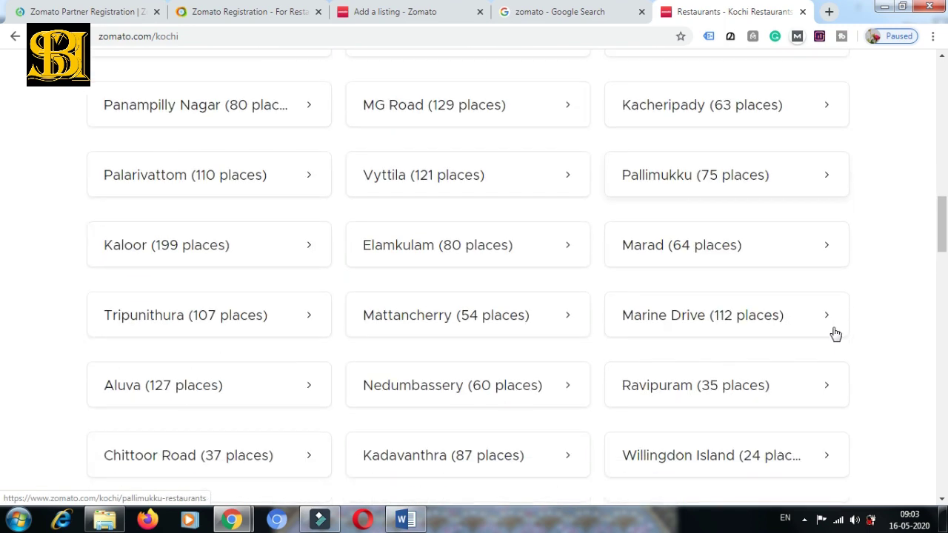
{"action": "scroll", "coordinate": [836, 335], "scroll_direction": "down", "scroll_amount": 2}
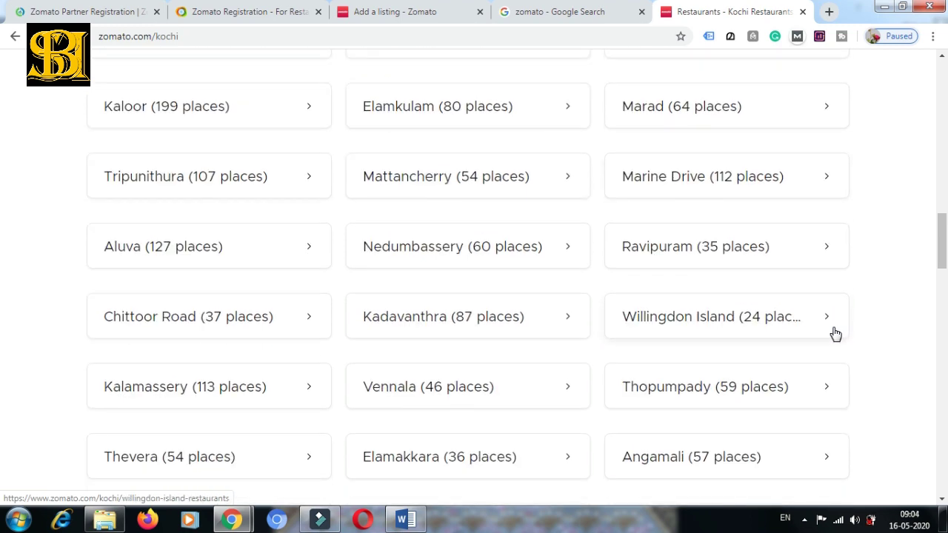
{"action": "scroll", "coordinate": [836, 334], "scroll_direction": "up", "scroll_amount": 3}
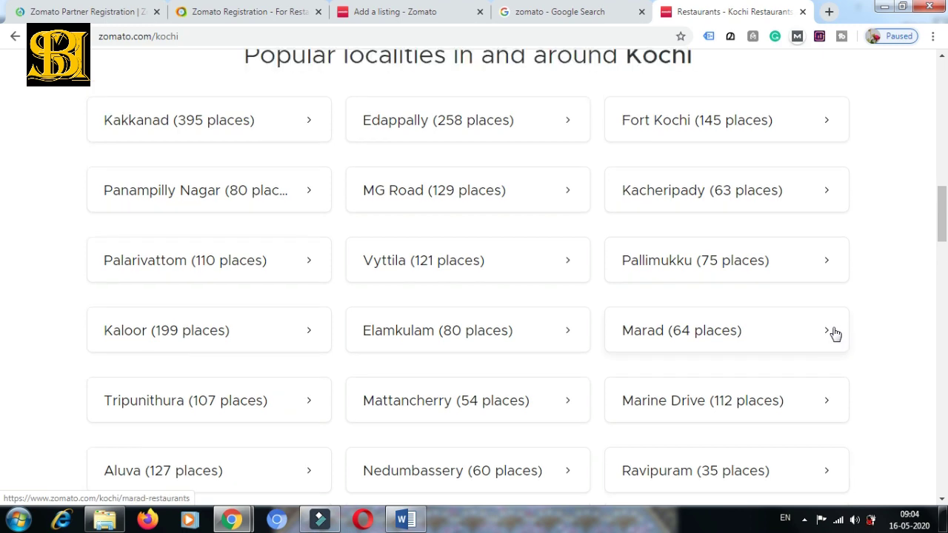
{"action": "scroll", "coordinate": [835, 334], "scroll_direction": "up", "scroll_amount": 2}
{"action": "scroll", "coordinate": [835, 335], "scroll_direction": "down", "scroll_amount": 3}
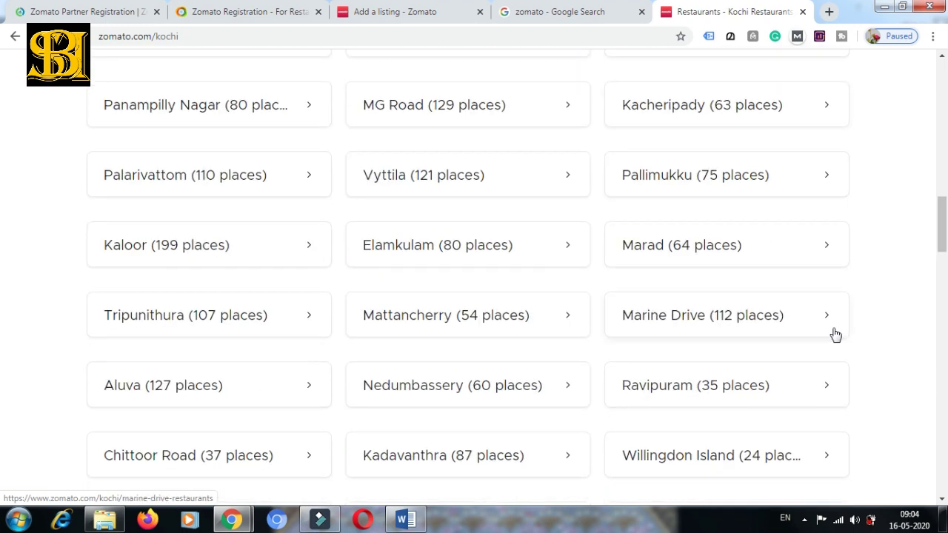
{"action": "scroll", "coordinate": [836, 334], "scroll_direction": "down", "scroll_amount": 1}
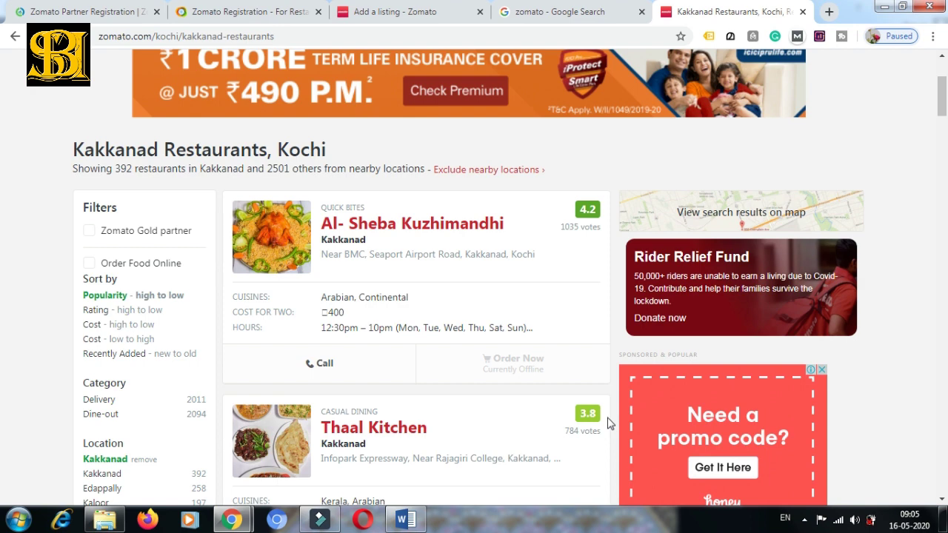
Open the Al- Sheba Kuzhimandhi page from the Kakkanad restaurant list and try to show its Order Online section
{"action": "left_click", "coordinate": [395, 232]}
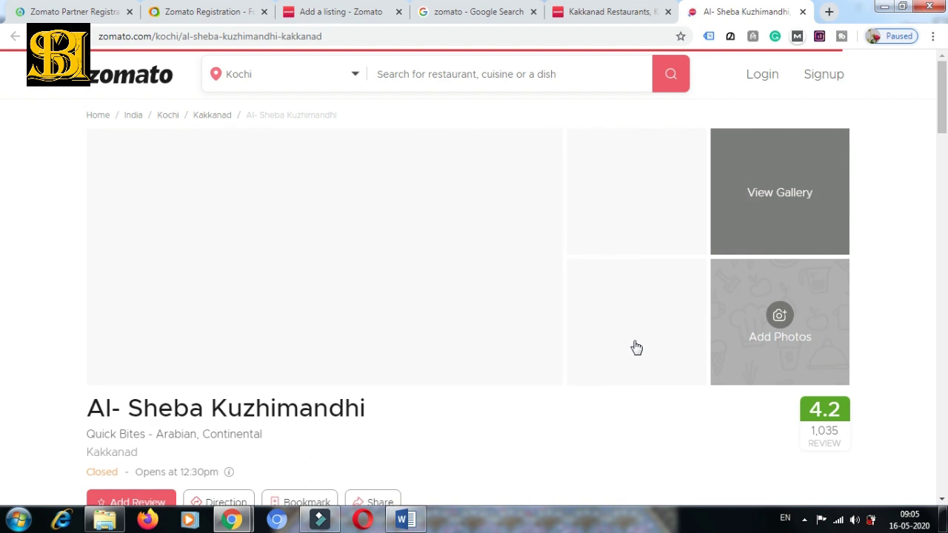
{"action": "scroll", "coordinate": [637, 348], "scroll_direction": "down", "scroll_amount": 3}
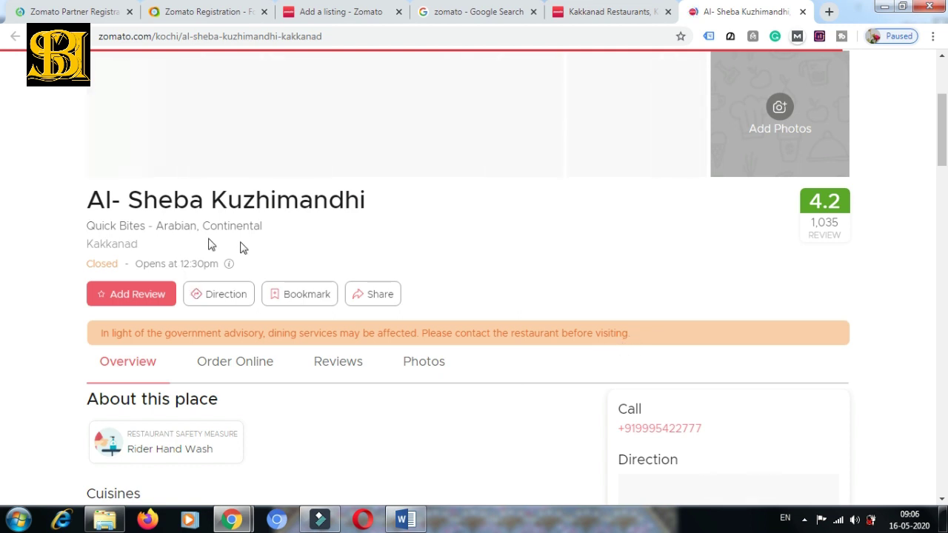
{"action": "scroll", "coordinate": [337, 259], "scroll_direction": "down", "scroll_amount": 2}
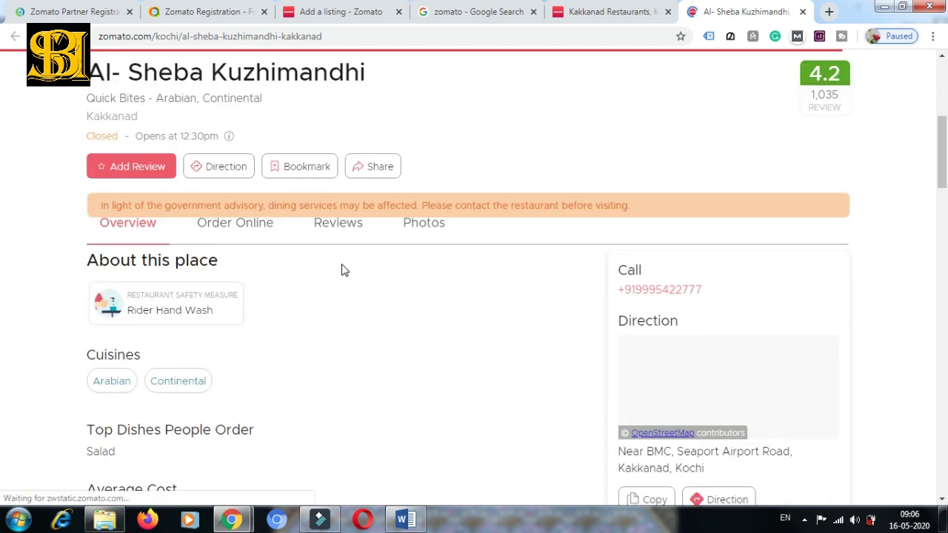
{"action": "scroll", "coordinate": [339, 273], "scroll_direction": "up", "scroll_amount": 2}
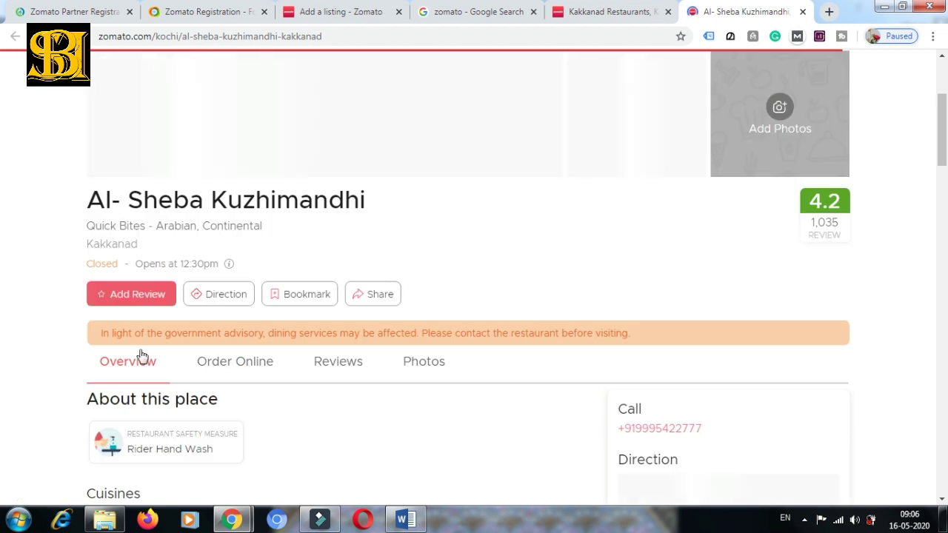
{"action": "left_click", "coordinate": [232, 351]}
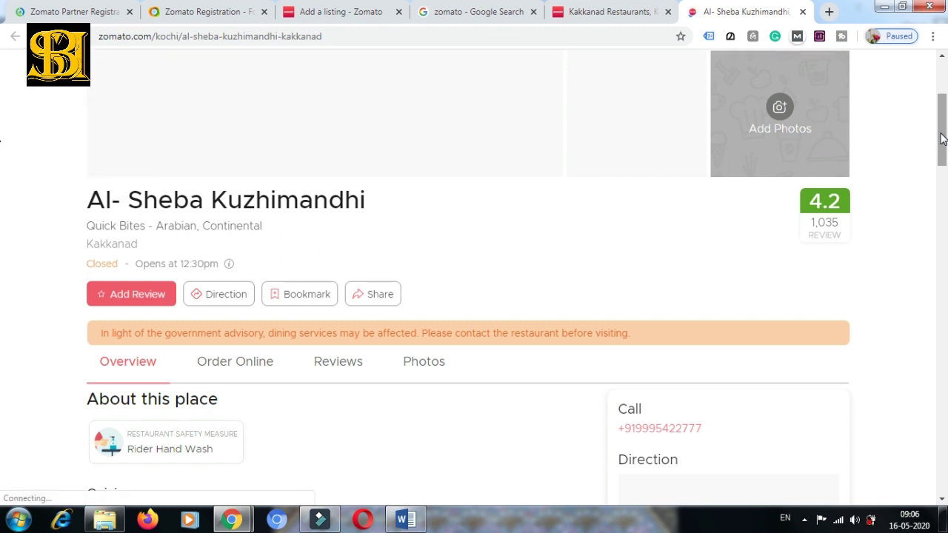
Examine the restaurant's photos, cuisines, average cost, facilities, similar restaurants and review ratings
{"action": "scroll", "coordinate": [941, 145], "scroll_direction": "down", "scroll_amount": 1}
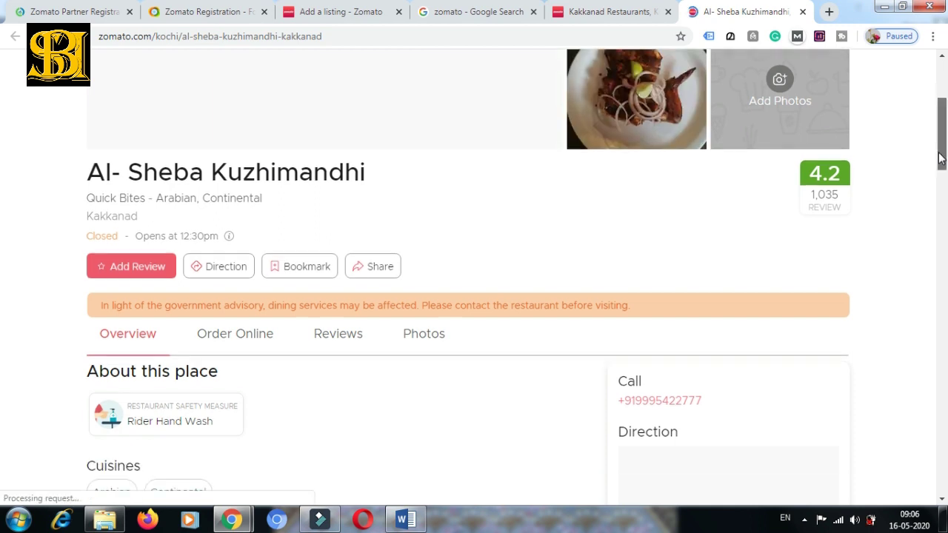
{"action": "scroll", "coordinate": [938, 173], "scroll_direction": "down", "scroll_amount": 3}
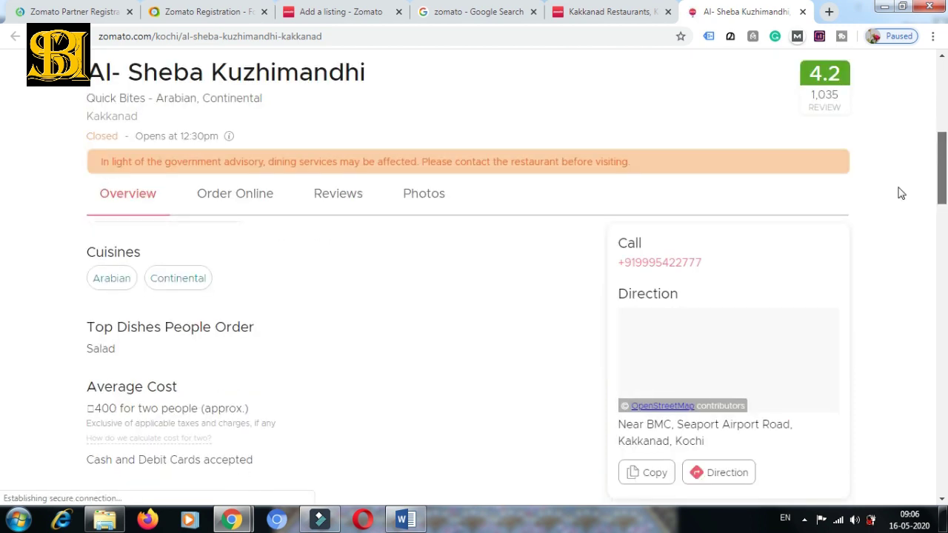
{"action": "scroll", "coordinate": [400, 463], "scroll_direction": "up", "scroll_amount": 3}
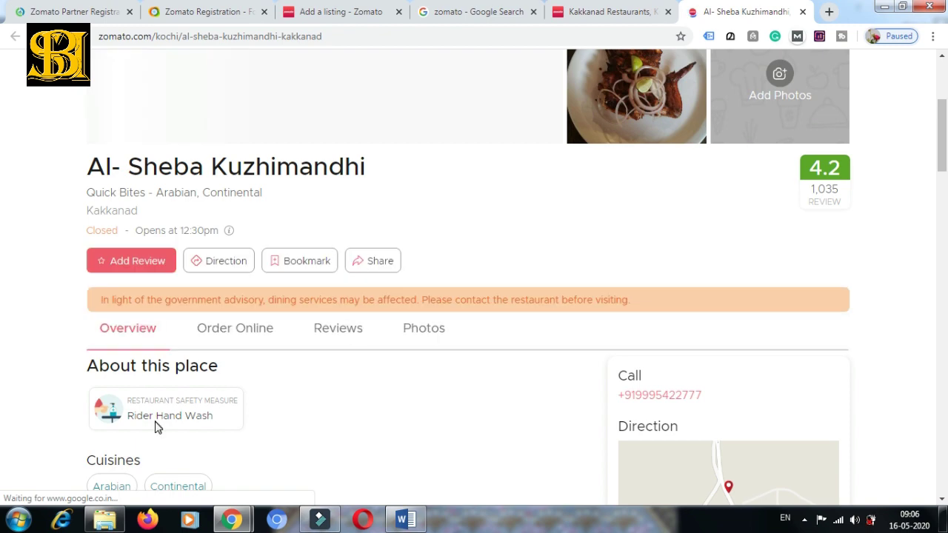
{"action": "scroll", "coordinate": [463, 264], "scroll_direction": "up", "scroll_amount": 3}
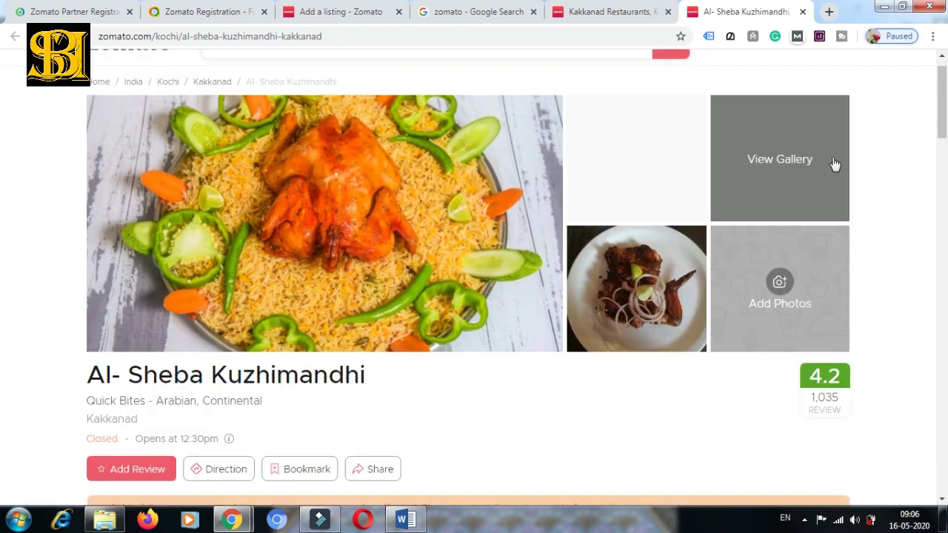
{"action": "scroll", "coordinate": [944, 117], "scroll_direction": "down", "scroll_amount": 4}
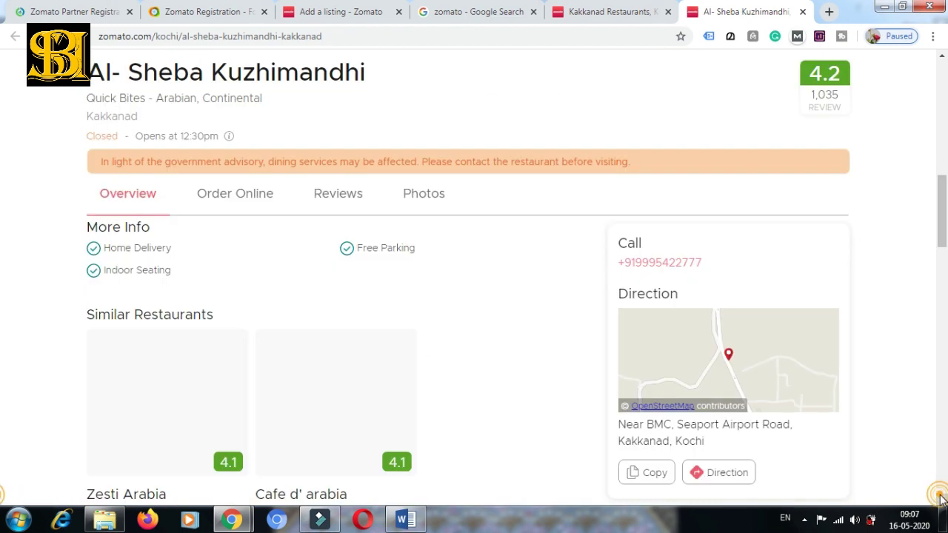
{"action": "scroll", "coordinate": [229, 288], "scroll_direction": "down", "scroll_amount": 3}
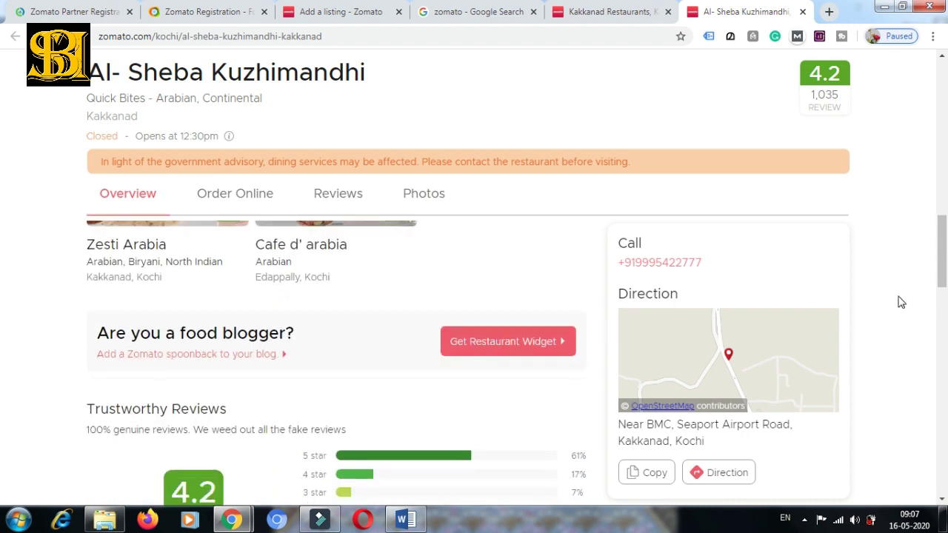
{"action": "scroll", "coordinate": [900, 301], "scroll_direction": "up", "scroll_amount": 7}
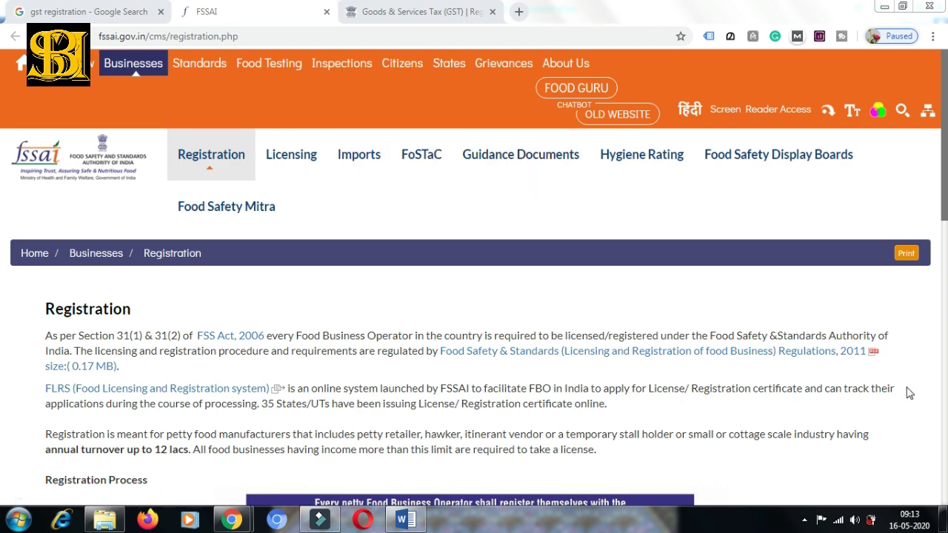
Switch from the FSSAI page to the GST registration page and review the fields of the New Registration form
{"action": "left_click", "coordinate": [420, 11]}
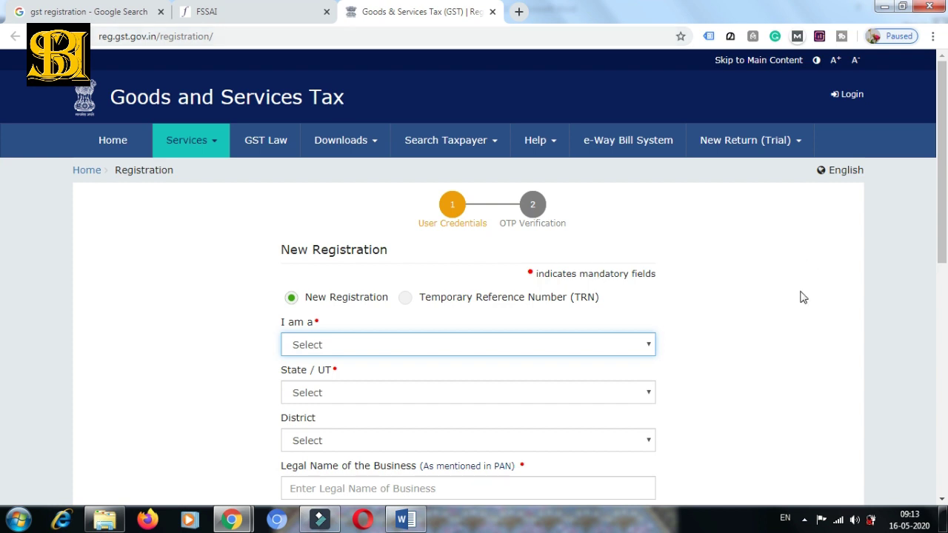
{"action": "scroll", "coordinate": [804, 296], "scroll_direction": "down", "scroll_amount": 1}
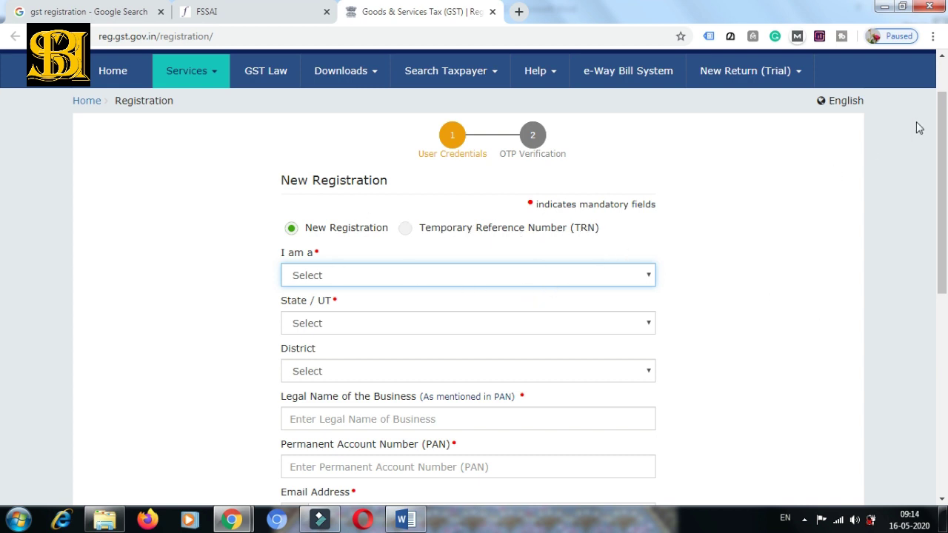
{"action": "scroll", "coordinate": [945, 159], "scroll_direction": "down", "scroll_amount": 3}
{"action": "scroll", "coordinate": [945, 215], "scroll_direction": "up", "scroll_amount": 2}
{"action": "scroll", "coordinate": [946, 215], "scroll_direction": "down", "scroll_amount": 1}
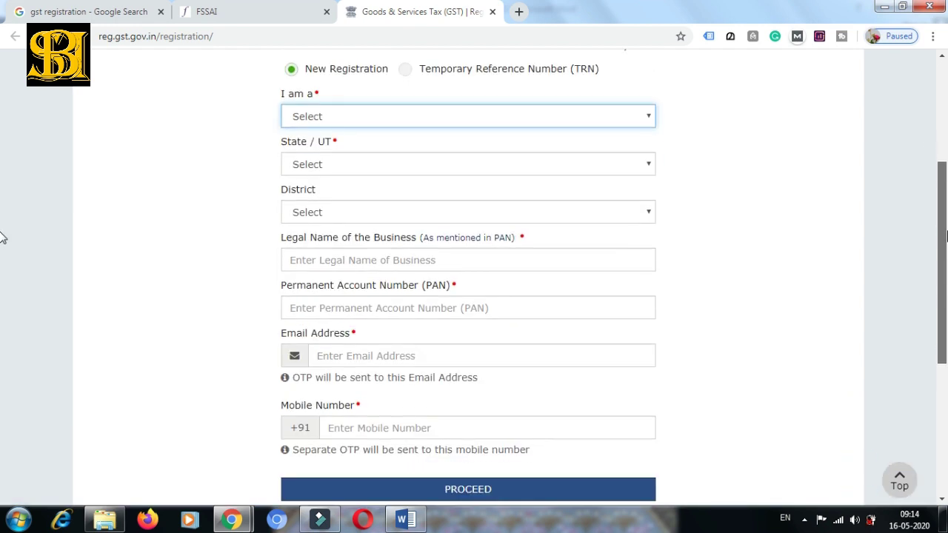